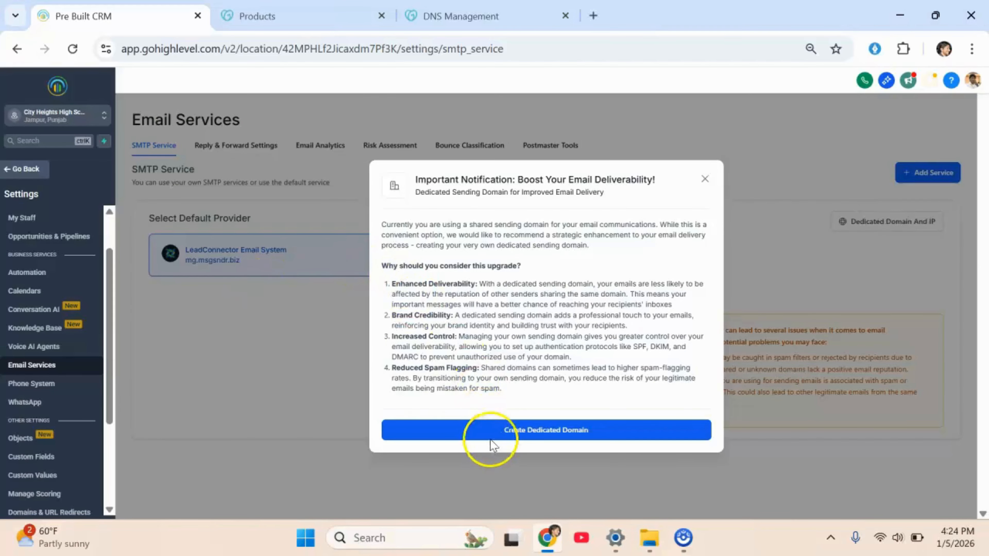
Start creating a dedicated sending domain, enter mg.cityheightsschool.com as the domain name and add it for verification.
click(505, 430)
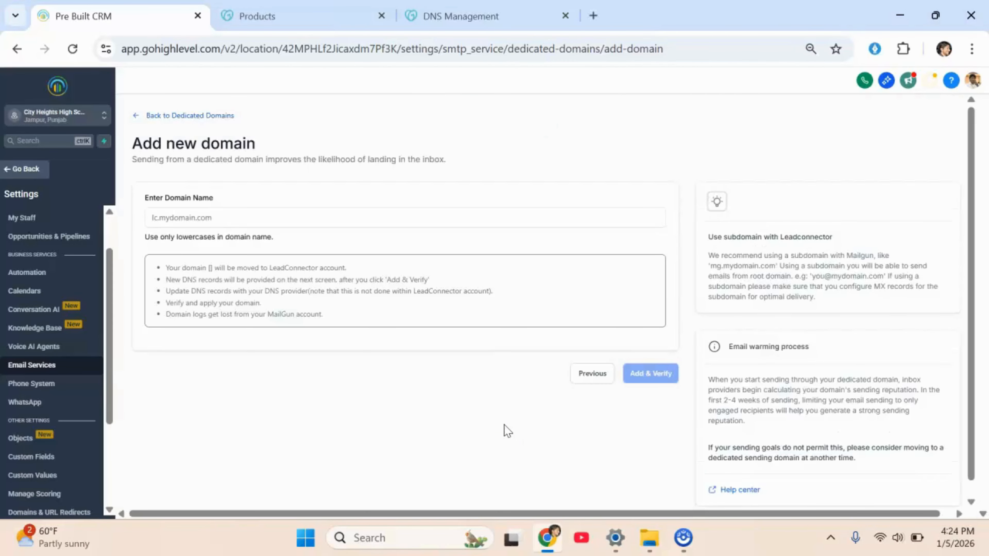
click(183, 216)
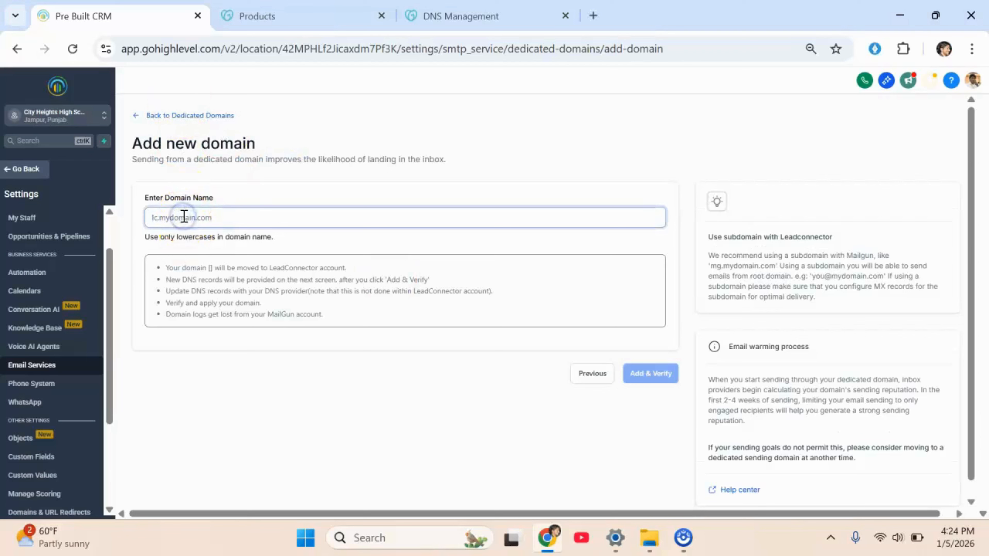
text(mg.)
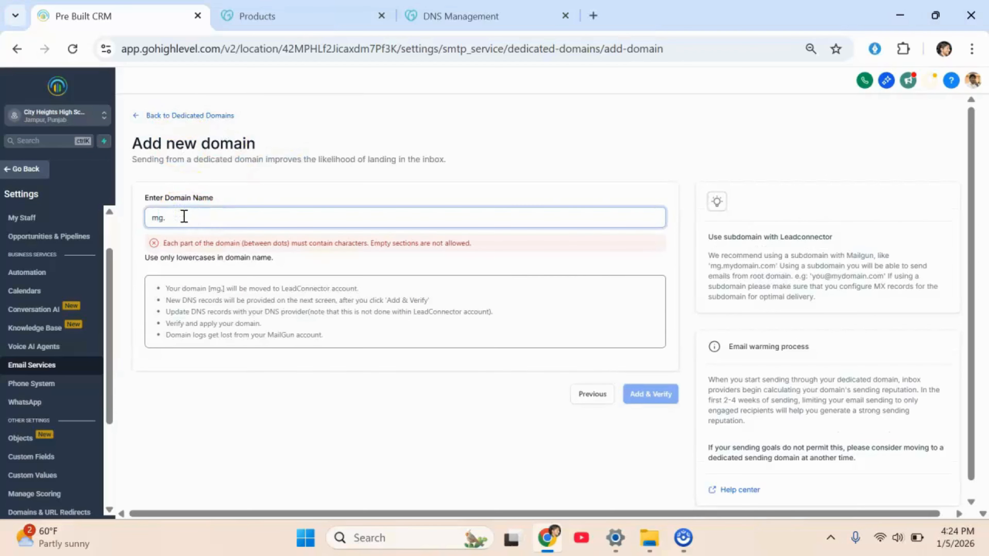
text(cityheig)
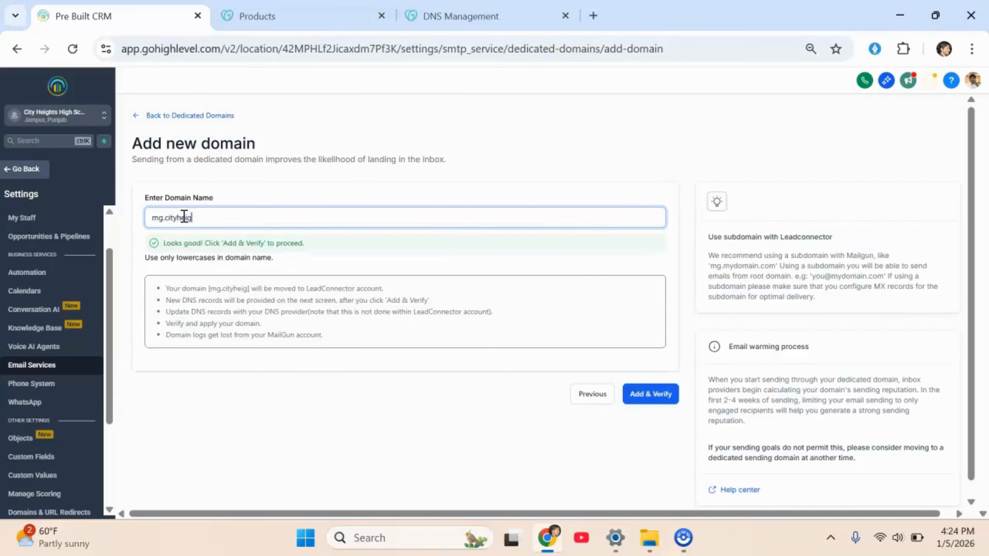
text(htssc)
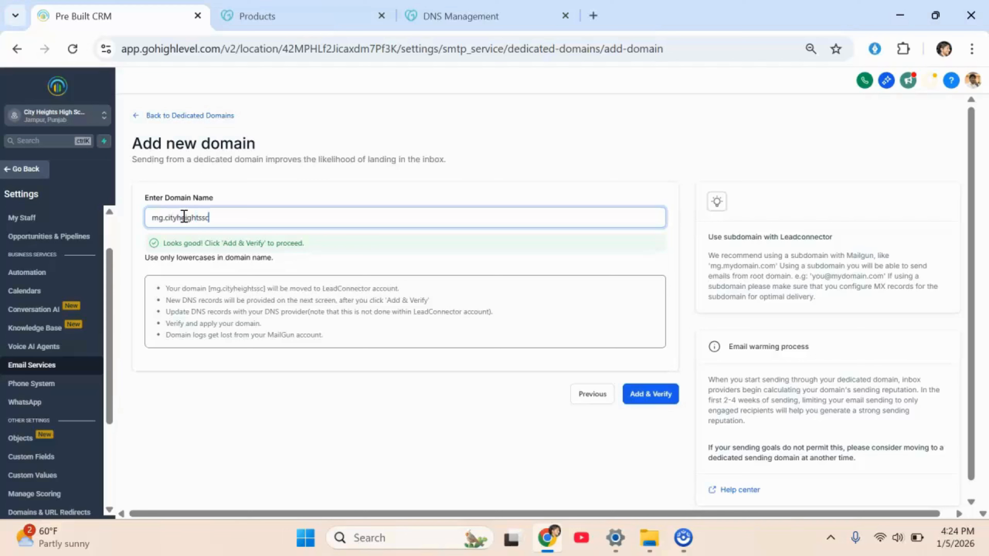
text(hool.com)
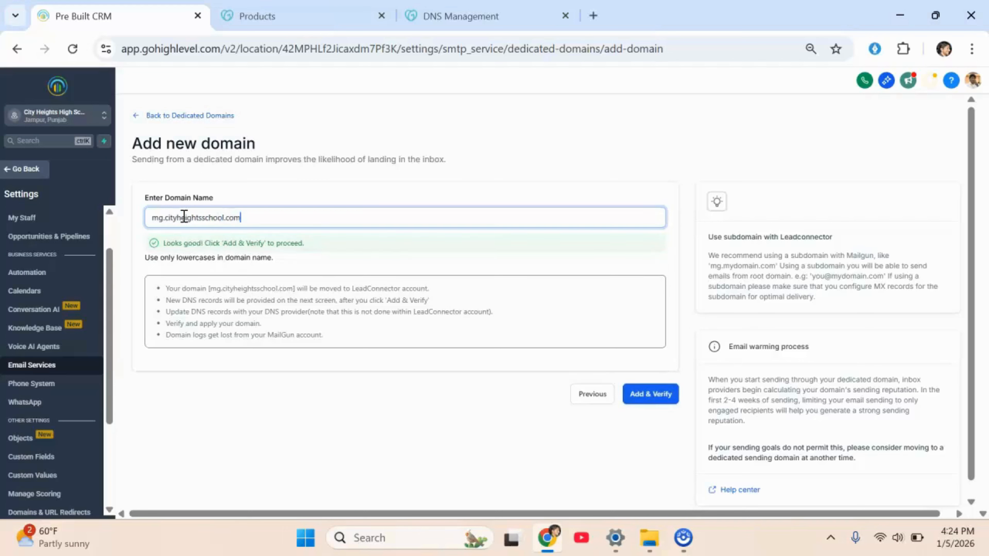
click(650, 394)
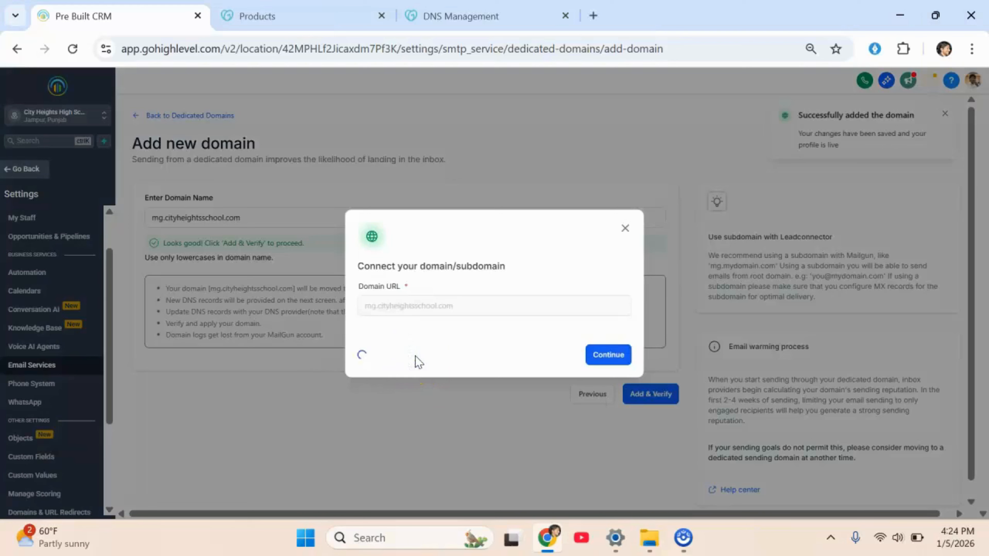
Continue through the domain connection dialog and open the DNS records verification page.
click(593, 405)
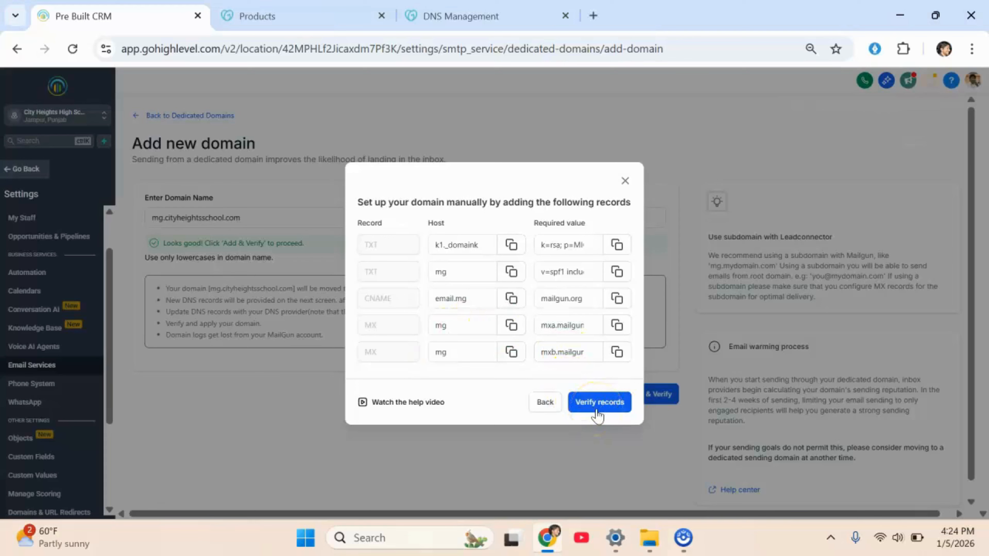
click(597, 405)
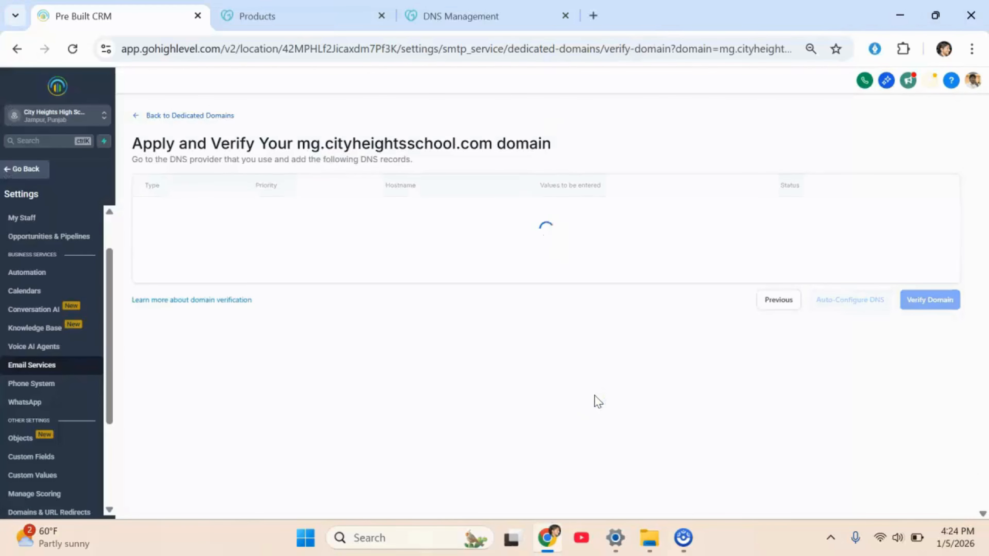
Copy the k1._domainkey.mg DKIM hostname and switch to the domain's DNS management page.
click(405, 252)
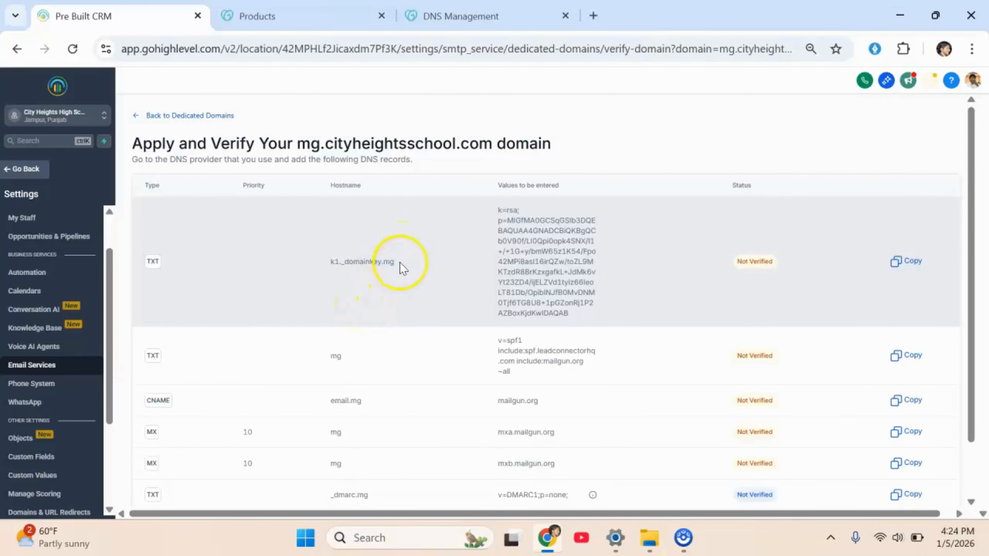
drag(401, 265, 320, 256)
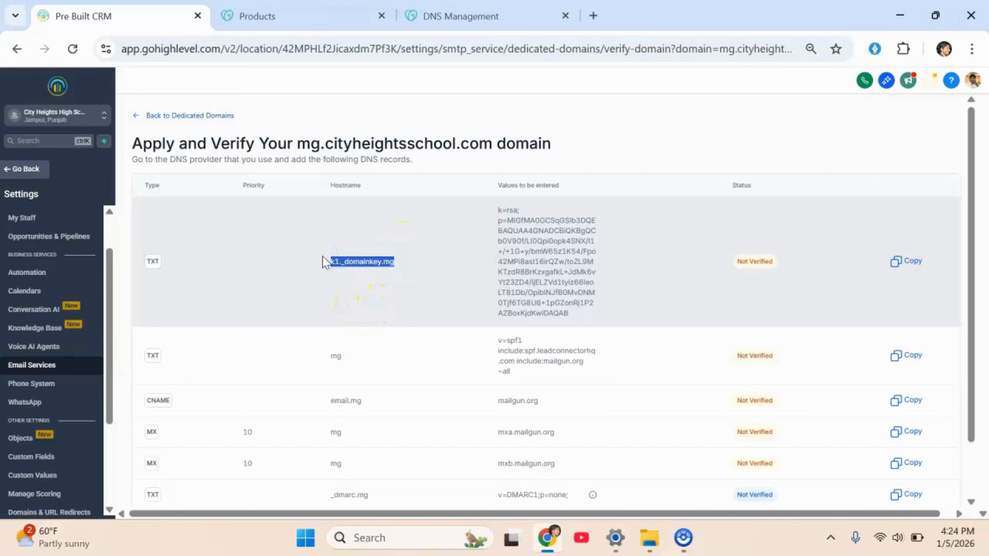
click(461, 16)
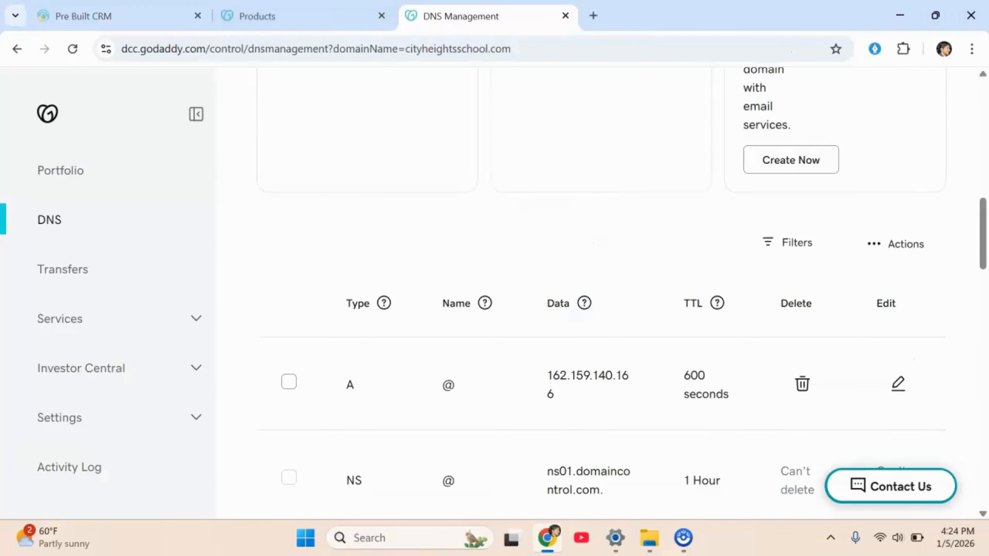
scroll(447, 252, up, 5)
scroll(447, 252, up, 2)
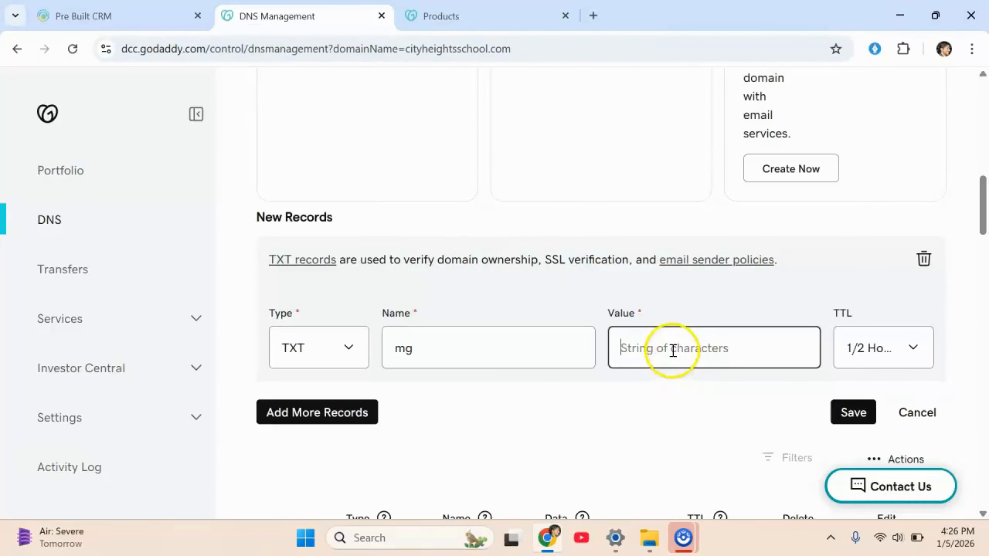
Paste the SPF value into the new mg TXT record and add another record row.
key(ctrl+v)
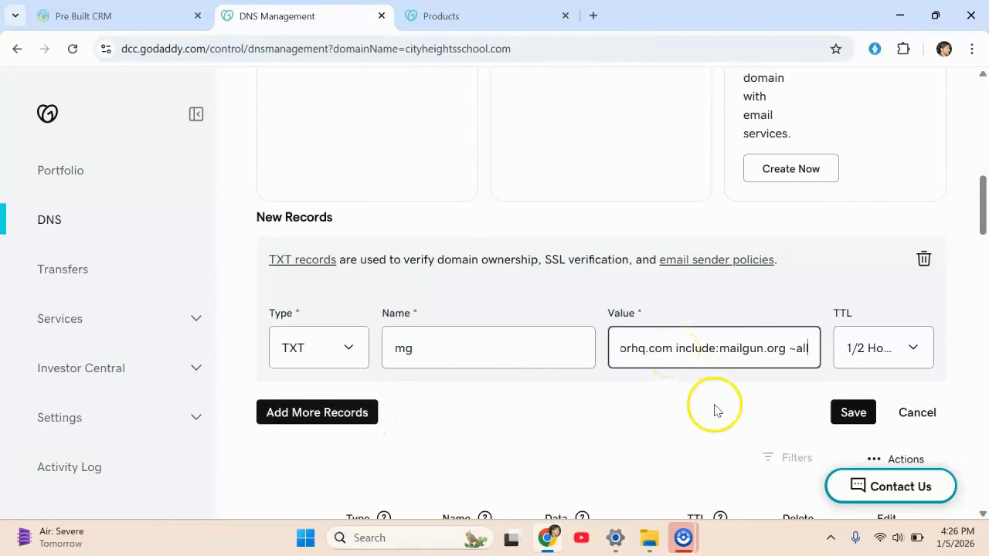
click(355, 413)
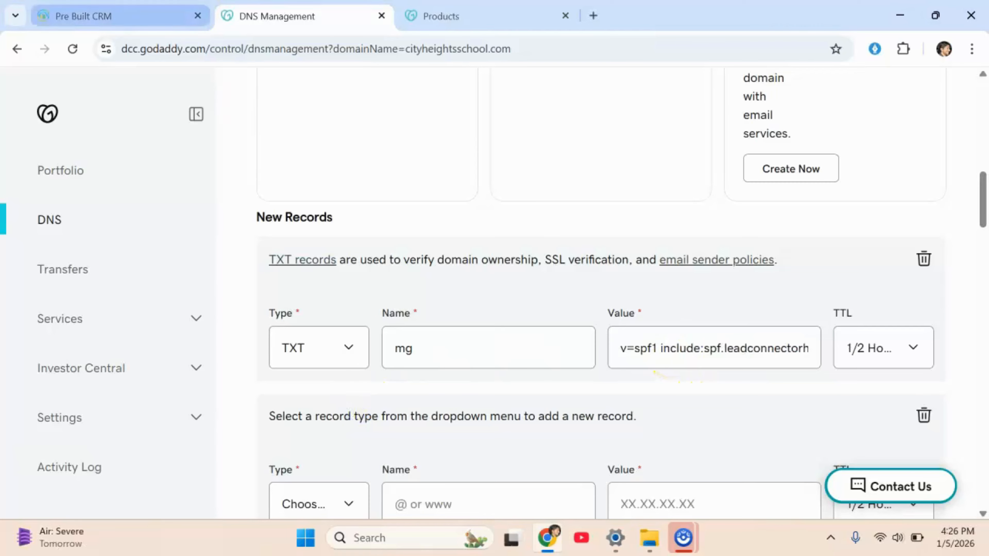
Create a CNAME record named email.mg, copying the hostname from the CRM's records list.
key(ctrl+shift+Tab)
click(365, 401)
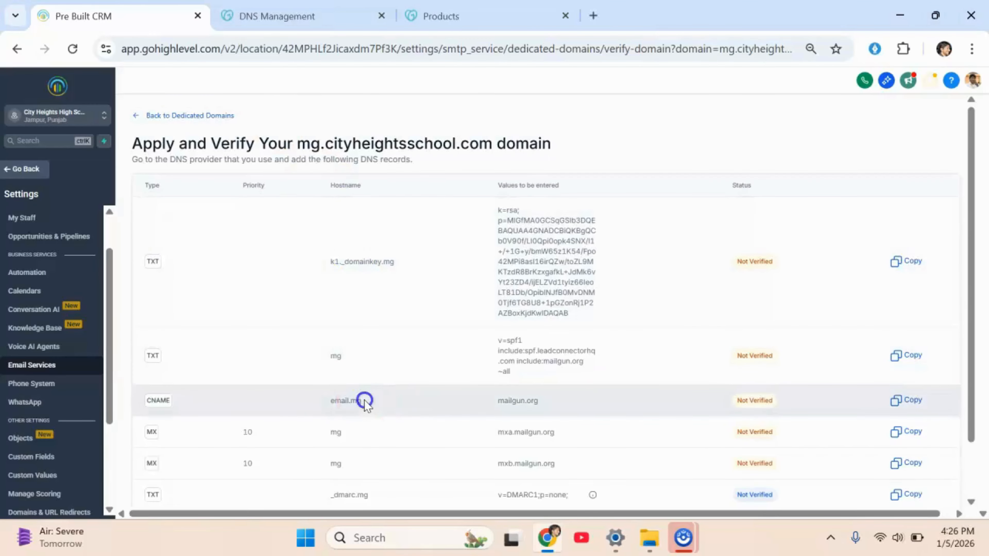
drag(365, 400, 329, 401)
key(ctrl+c)
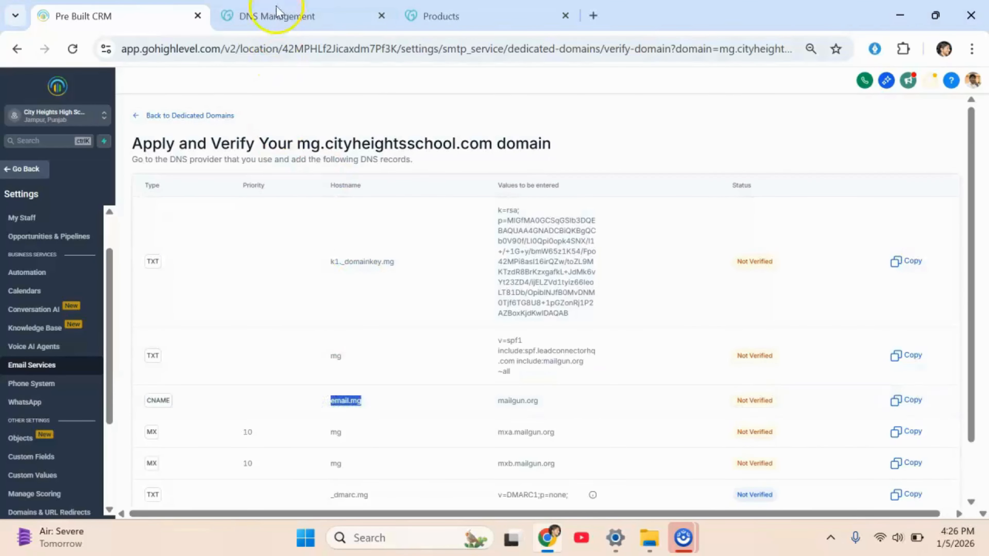
click(276, 14)
scroll(439, 368, down, 2)
click(319, 369)
click(307, 440)
click(439, 368)
key(ctrl+v)
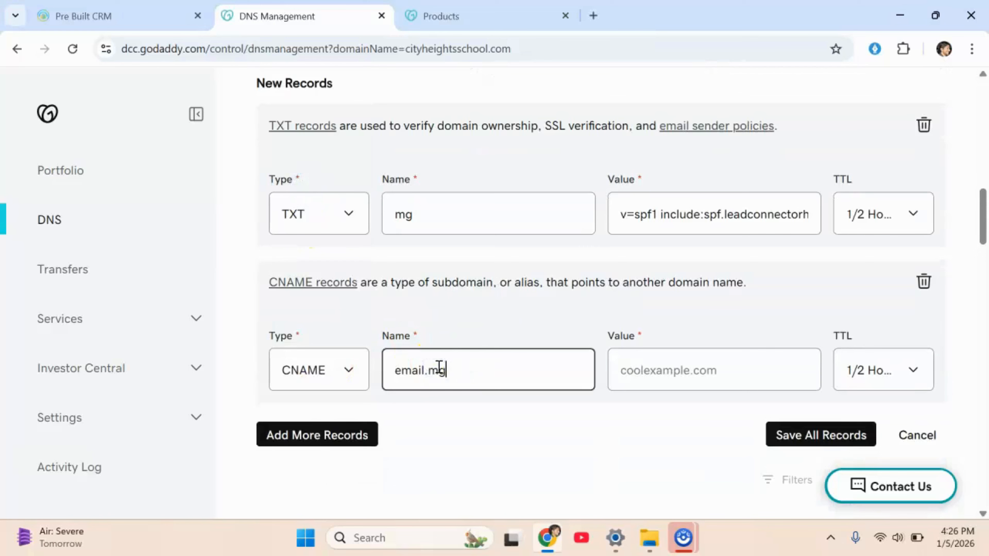
Set the CNAME record's value to mailgun.org, copied from the CRM's records list.
click(669, 366)
click(141, 18)
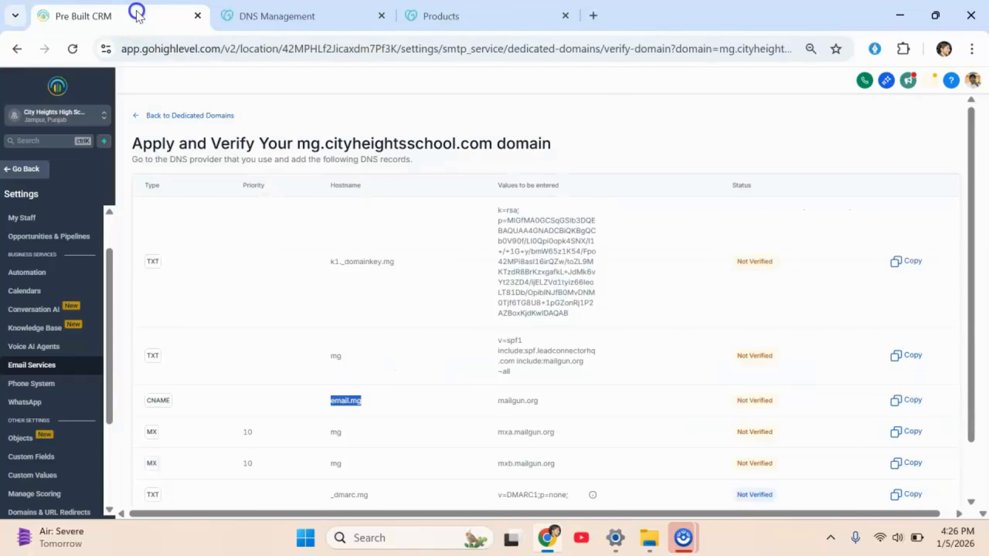
drag(535, 401, 487, 402)
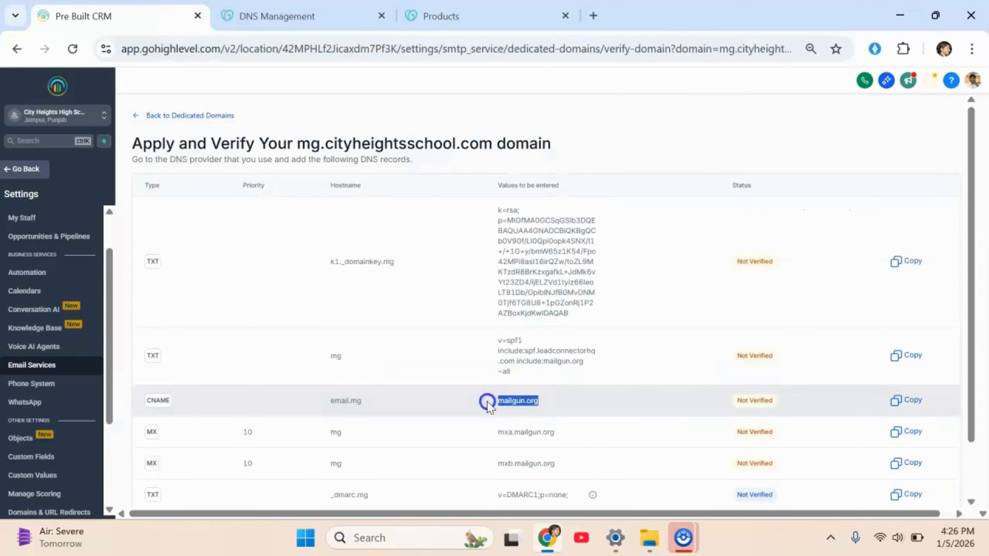
key(ctrl+c)
click(304, 16)
key(ctrl+v)
Add an MX record named mg with priority 10 and value mxa.mailgun.org.
click(317, 479)
click(460, 383)
text(mg)
click(600, 383)
text(1-)
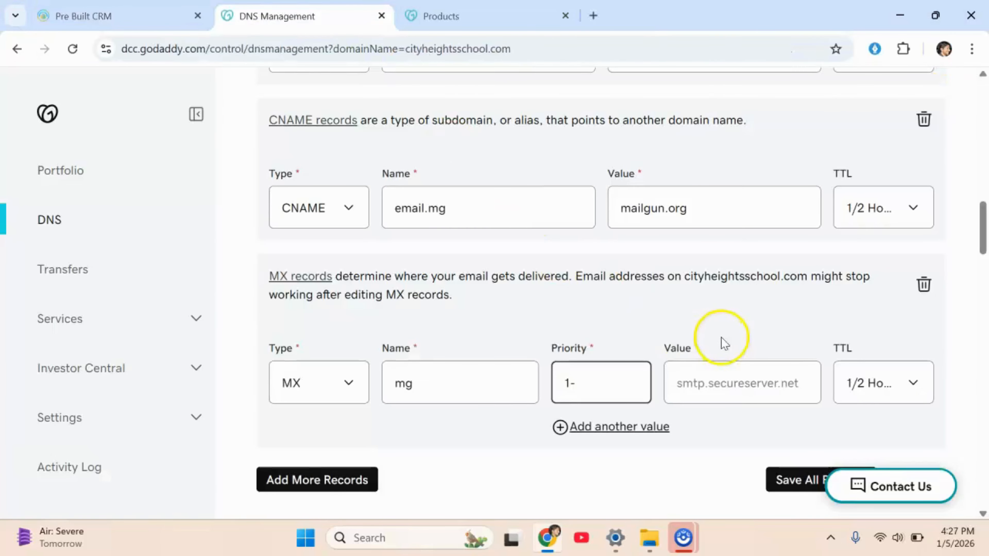
text(0)
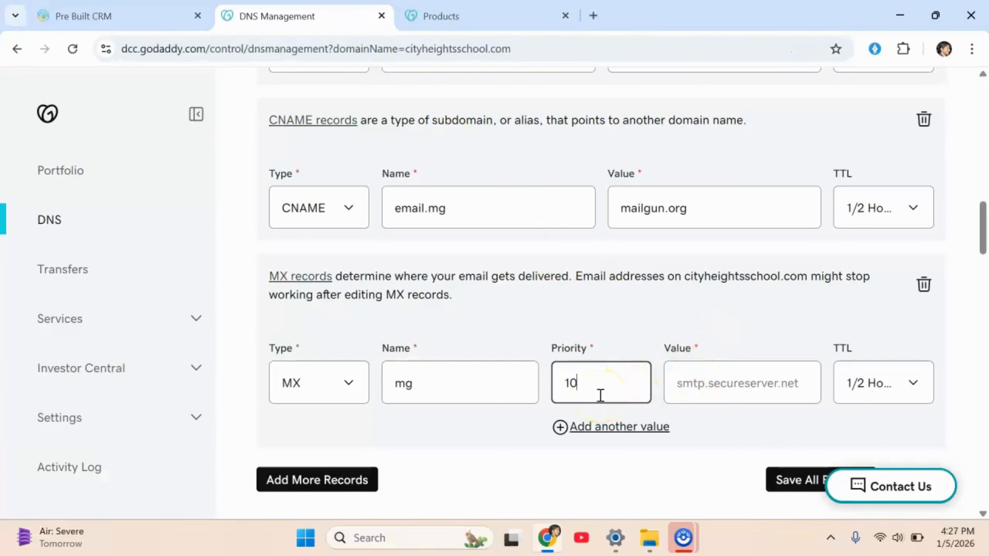
click(701, 383)
key(ctrl+v)
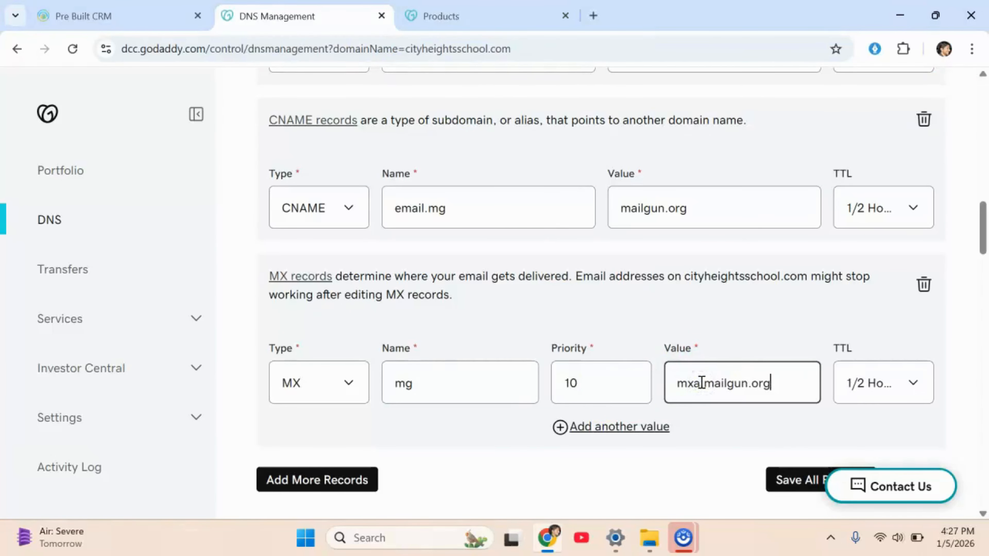
Add another record row and copy the DMARC value v=DMARC1;p=none; from the CRM's records list.
click(330, 480)
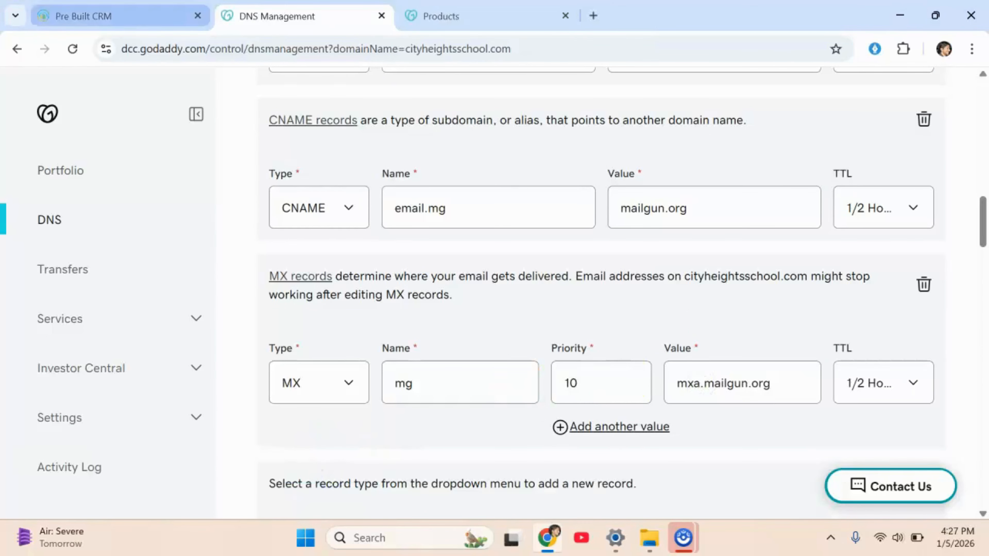
click(117, 16)
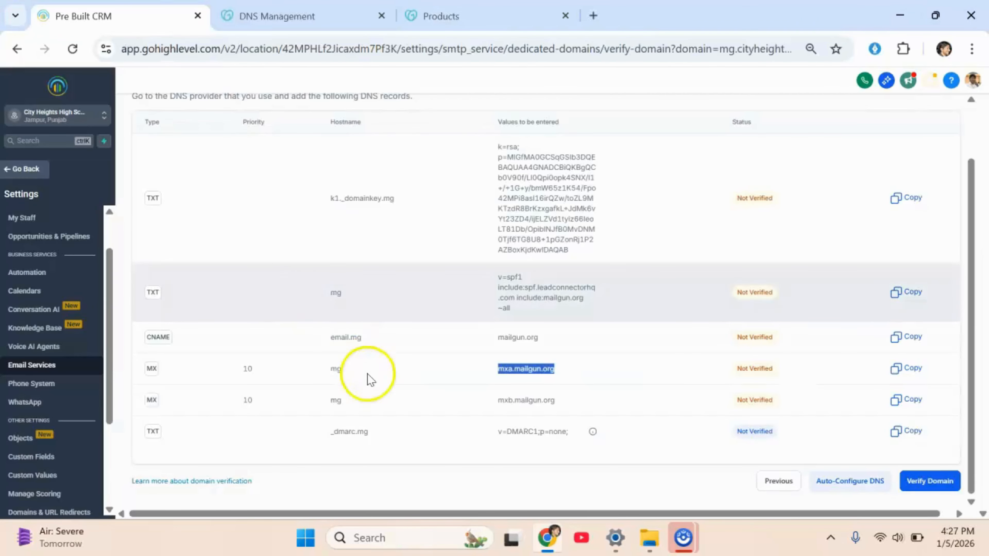
drag(563, 431, 491, 432)
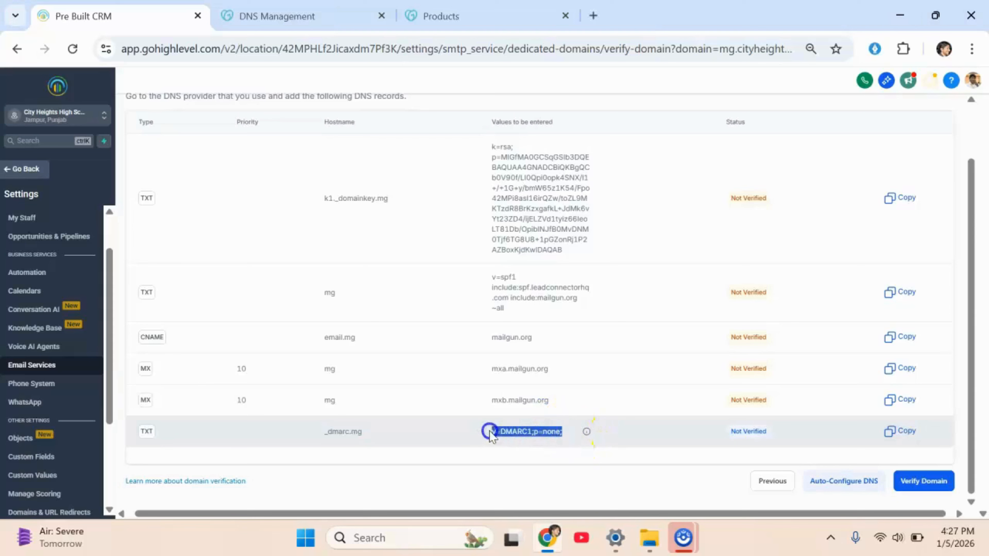
Paste the DMARC value into the _dmarc.mg TXT record and save all the new DNS records.
key(ctrl+Tab)
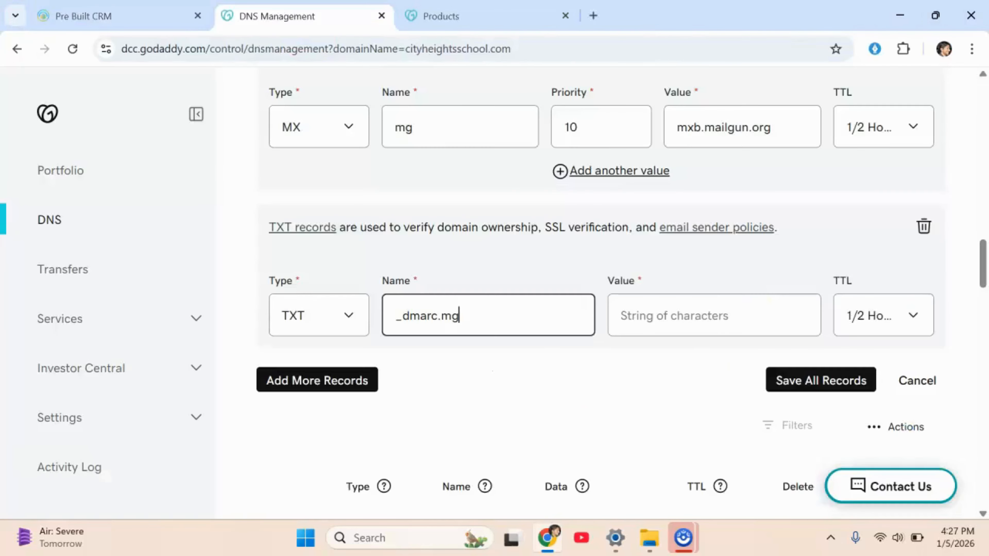
click(683, 311)
key(ctrl+v)
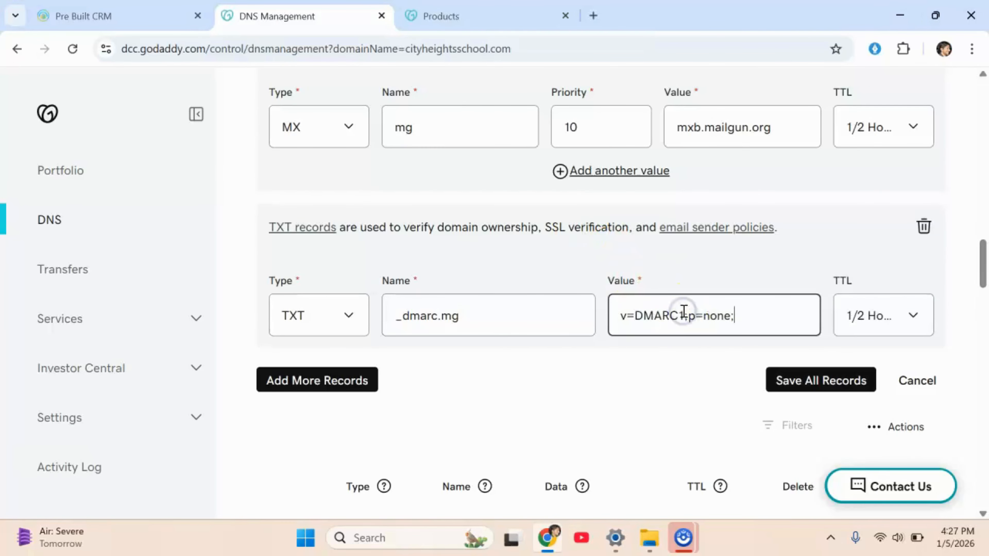
click(819, 386)
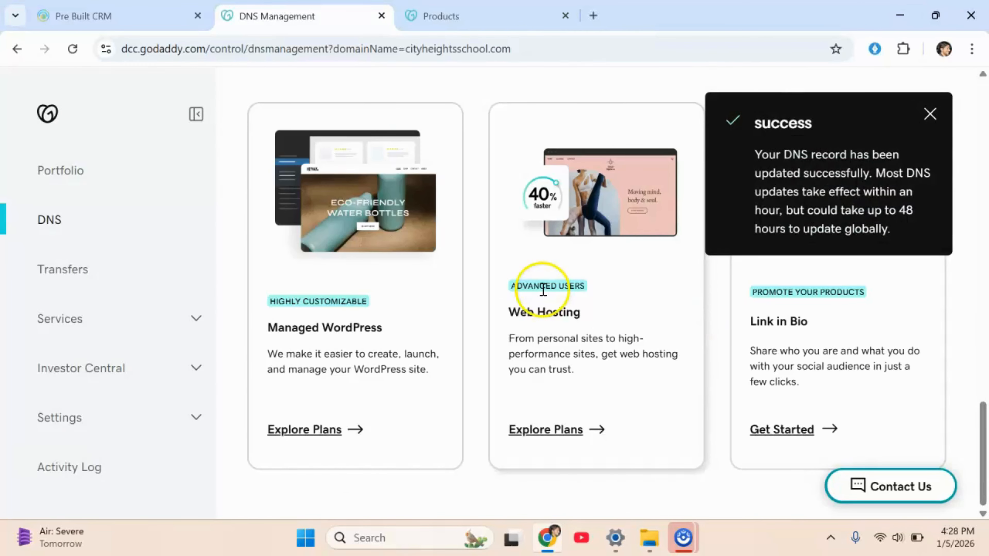
Return to the CRM and run domain verification for the DNS records, retrying it once.
scroll(543, 290, down, 6)
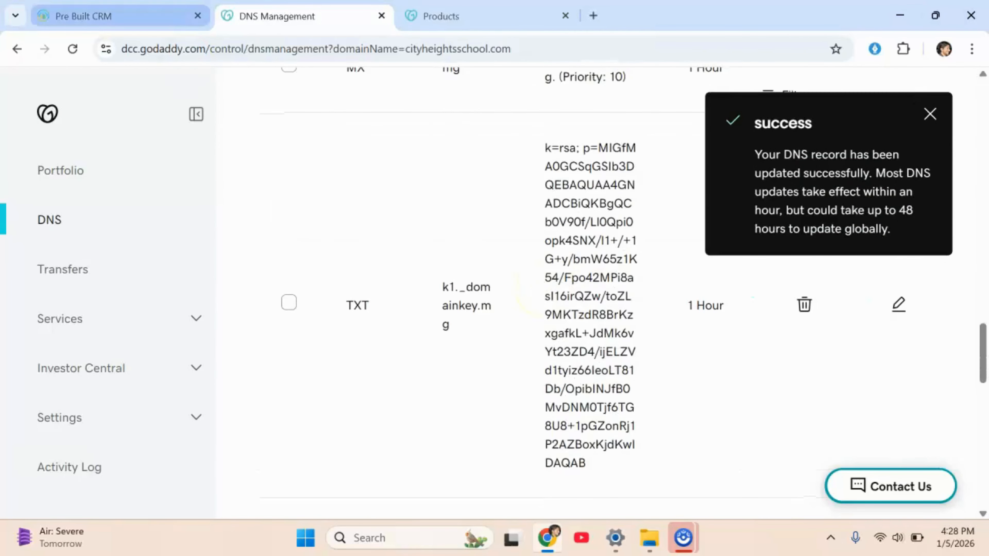
click(120, 16)
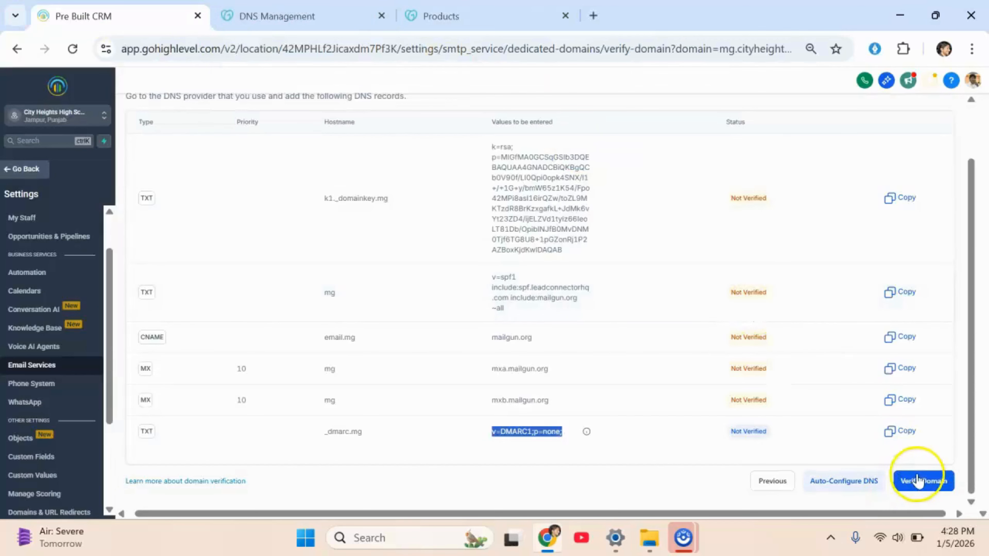
click(918, 474)
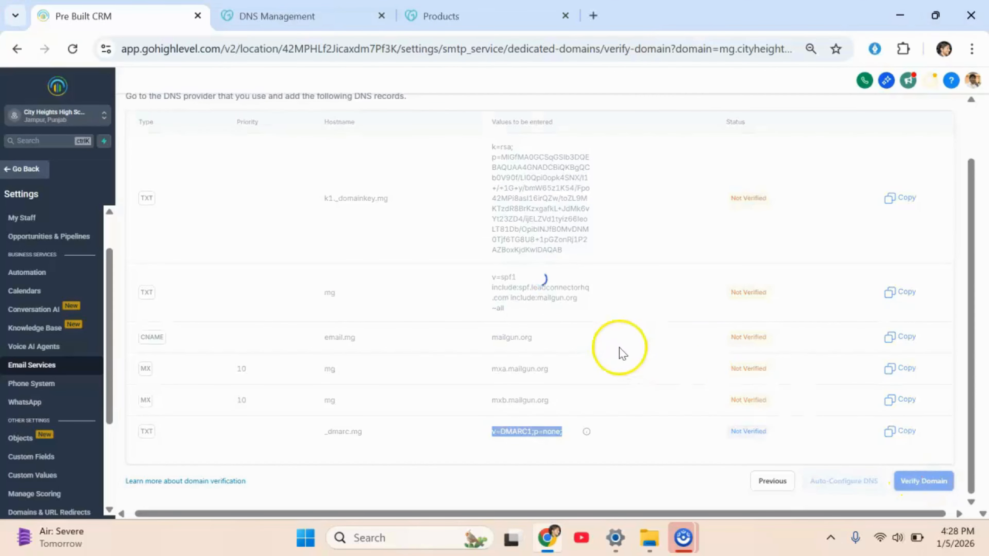
scroll(619, 312, down, 1)
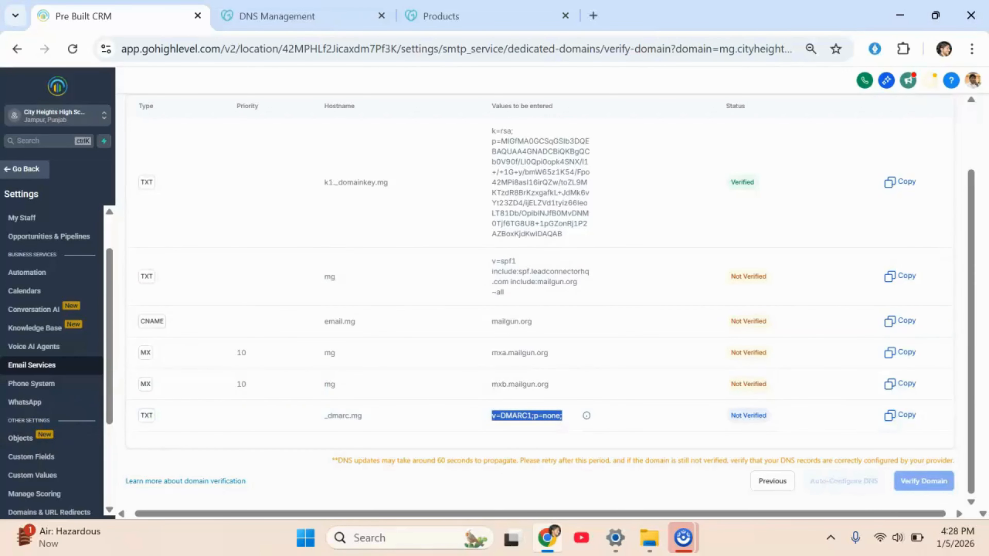
click(921, 481)
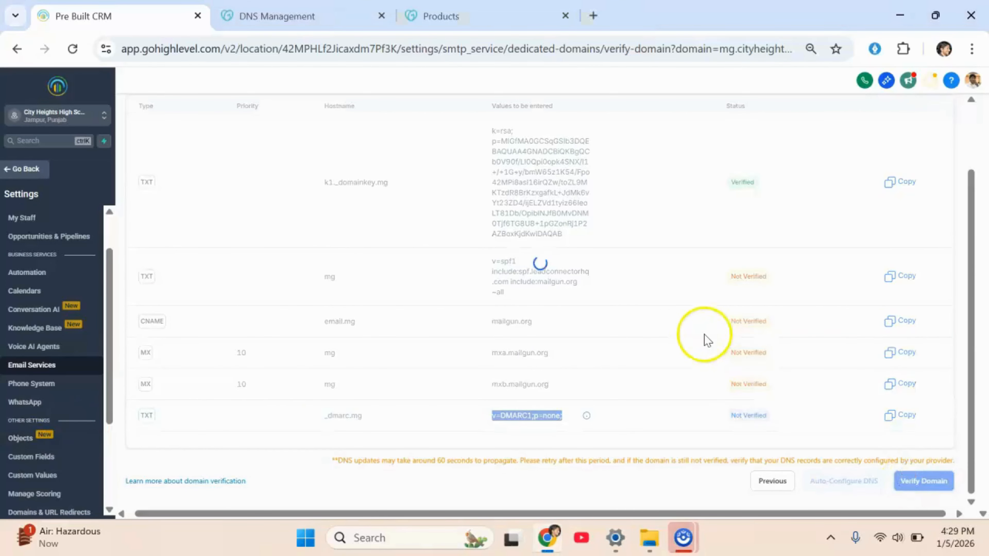